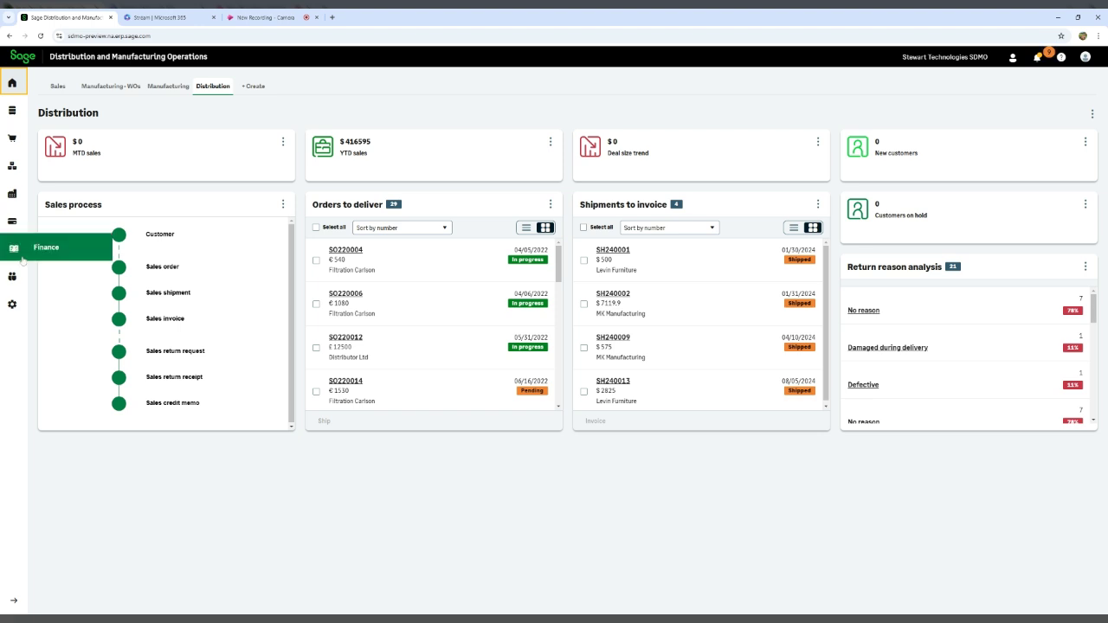
Open sales order mass allocation and set the company to ACME Furniture Company and the site to ACME Distribution.
{"action": "left_click", "coordinate": [19, 229]}
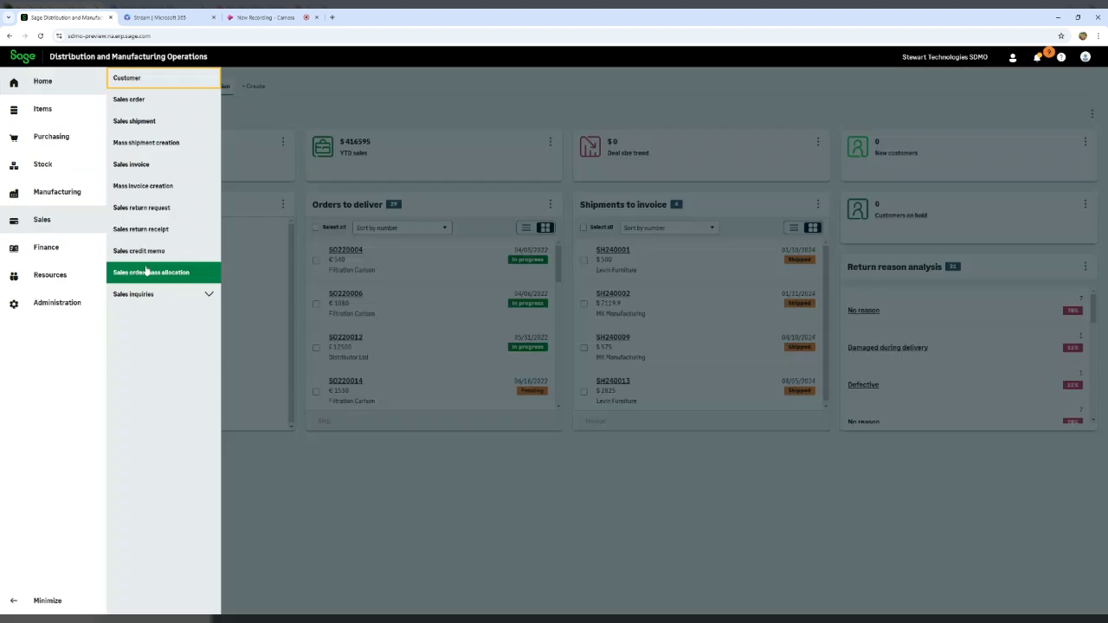
{"action": "left_click", "coordinate": [147, 272]}
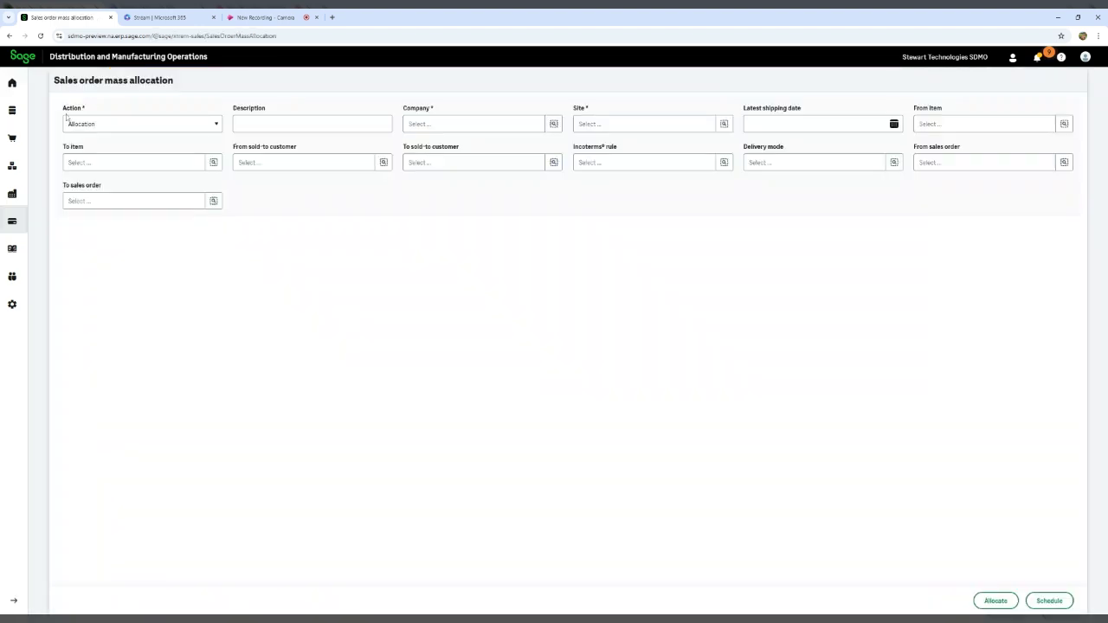
{"action": "left_click", "coordinate": [553, 124]}
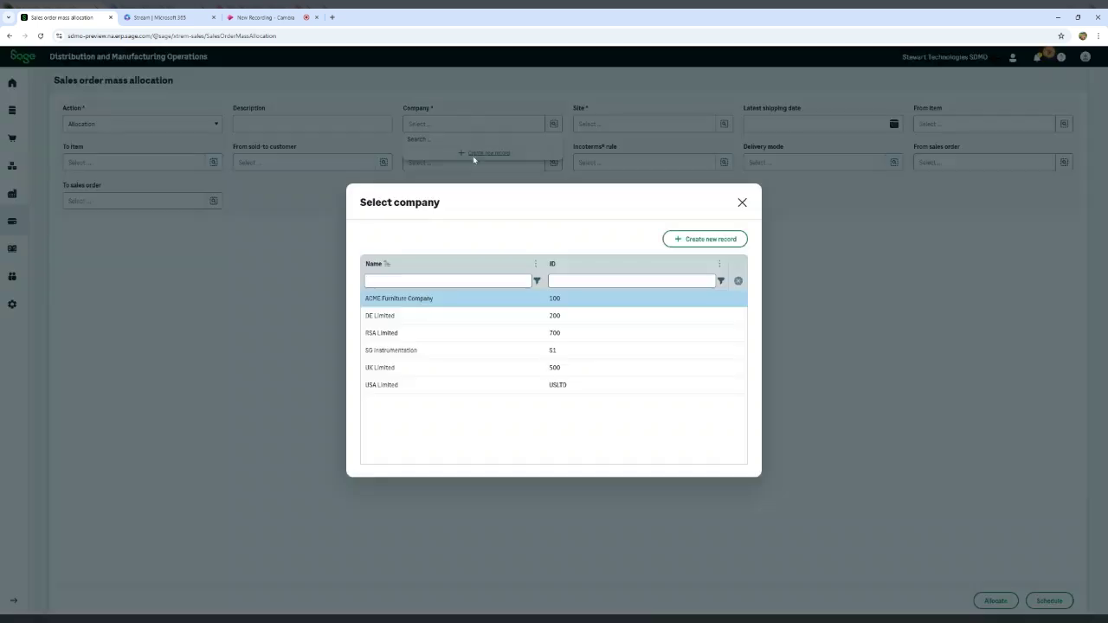
{"action": "left_click", "coordinate": [414, 305]}
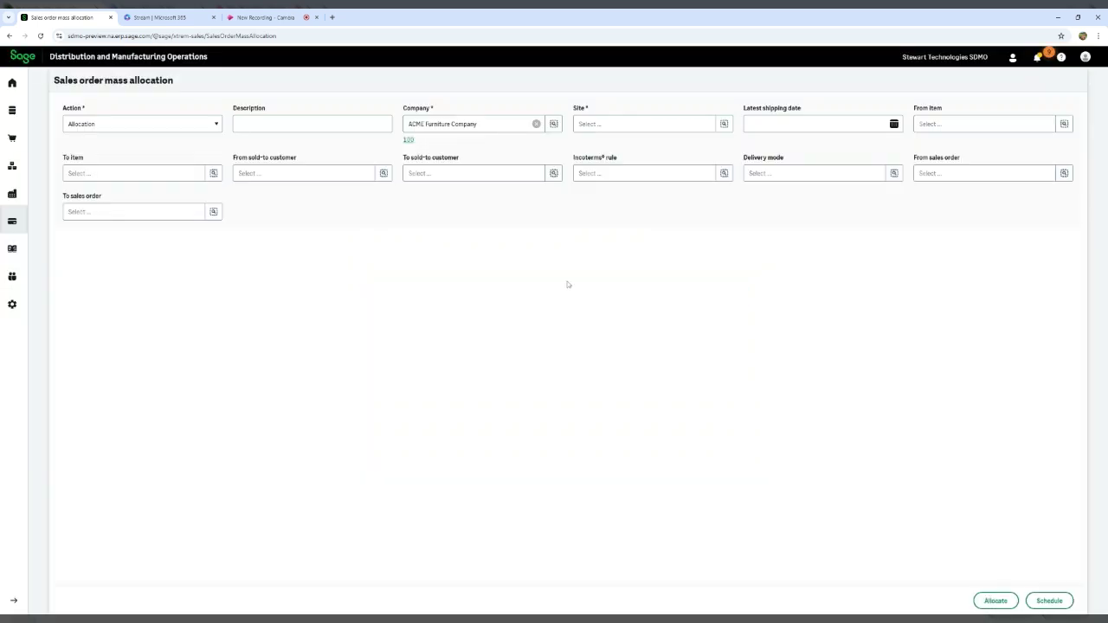
{"action": "left_click", "coordinate": [725, 124]}
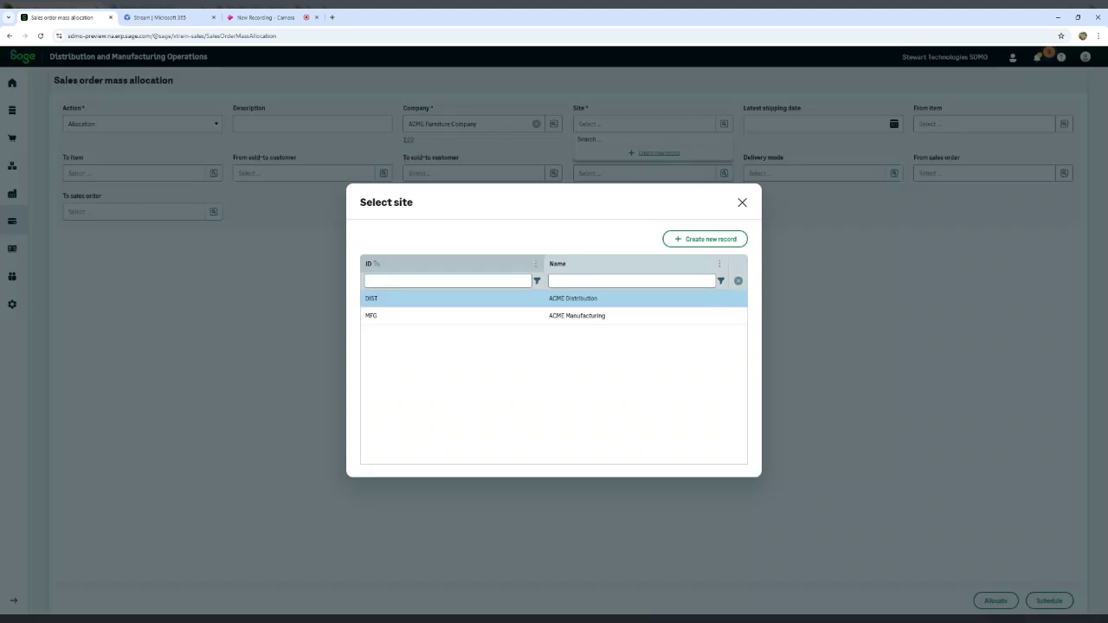
{"action": "left_click", "coordinate": [571, 298]}
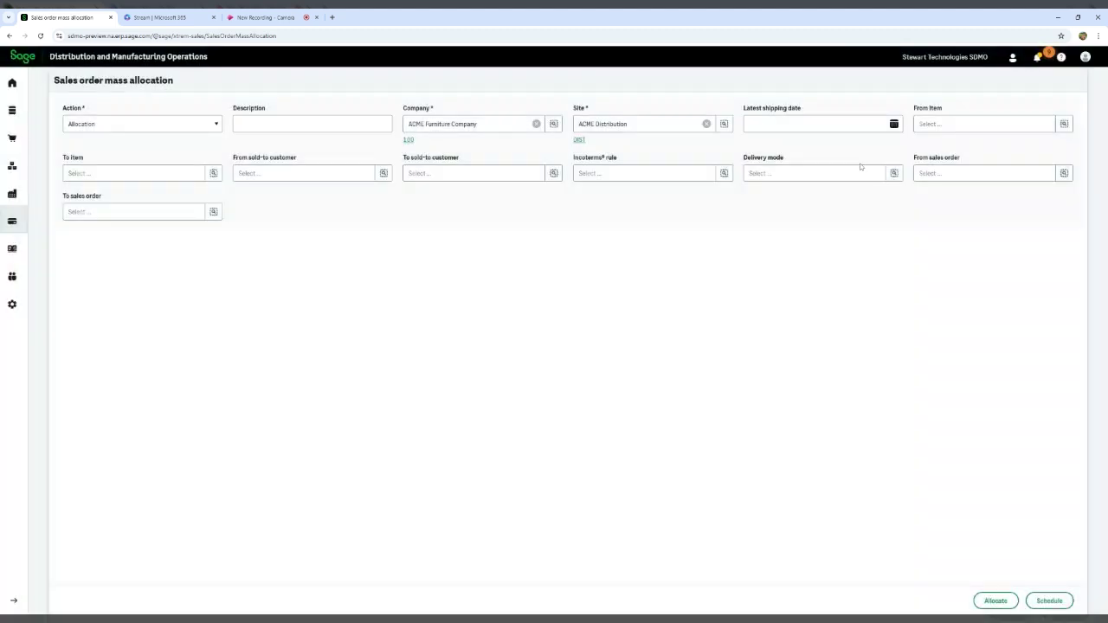
Limit the allocation to the range covering the two sales orders dated 12/05/2024 and submit the allocation request.
{"action": "left_click", "coordinate": [1064, 173]}
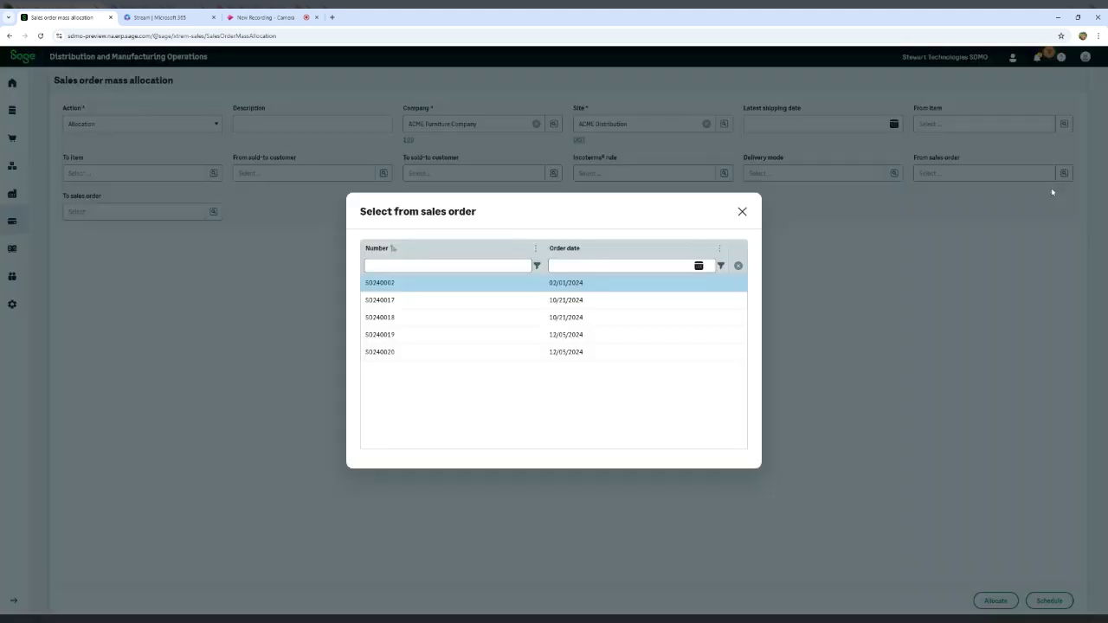
{"action": "left_click", "coordinate": [609, 336]}
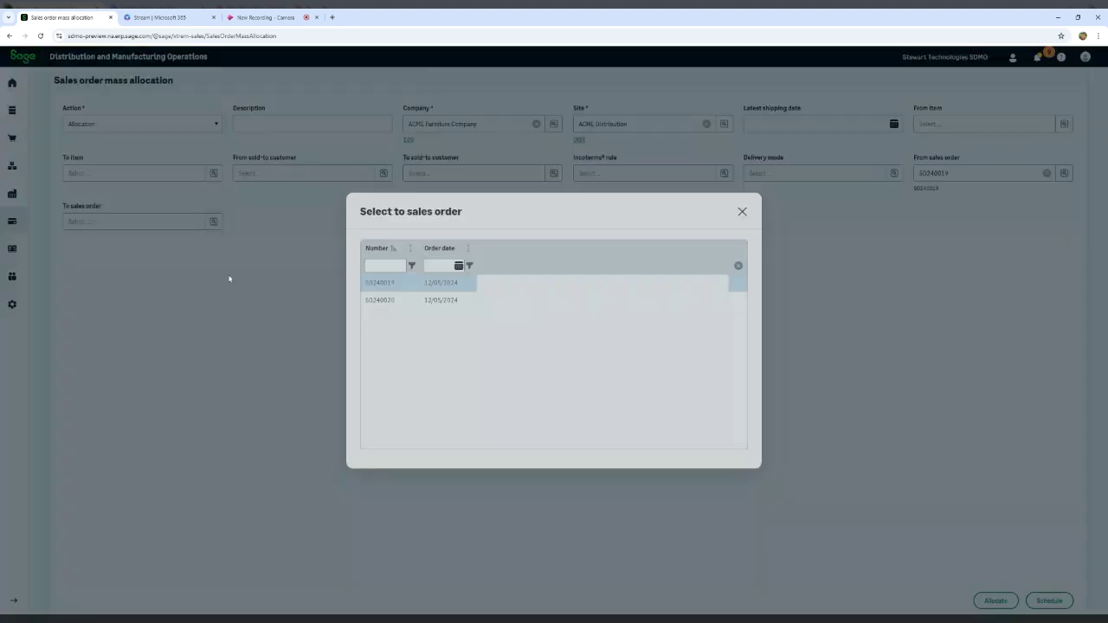
{"action": "left_click", "coordinate": [423, 300]}
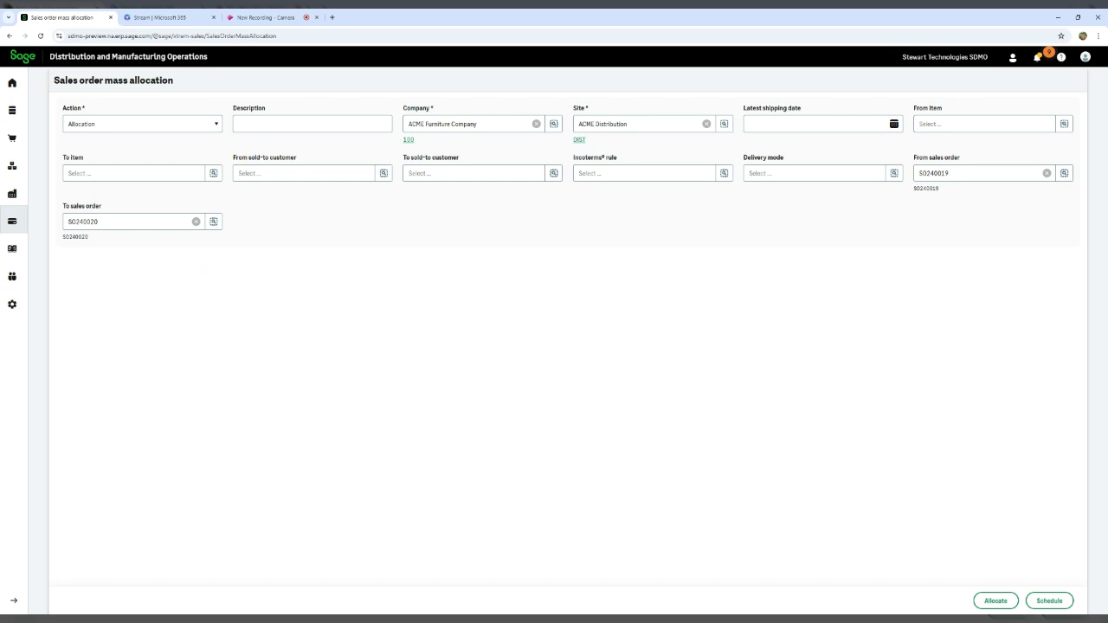
{"action": "left_click", "coordinate": [988, 602]}
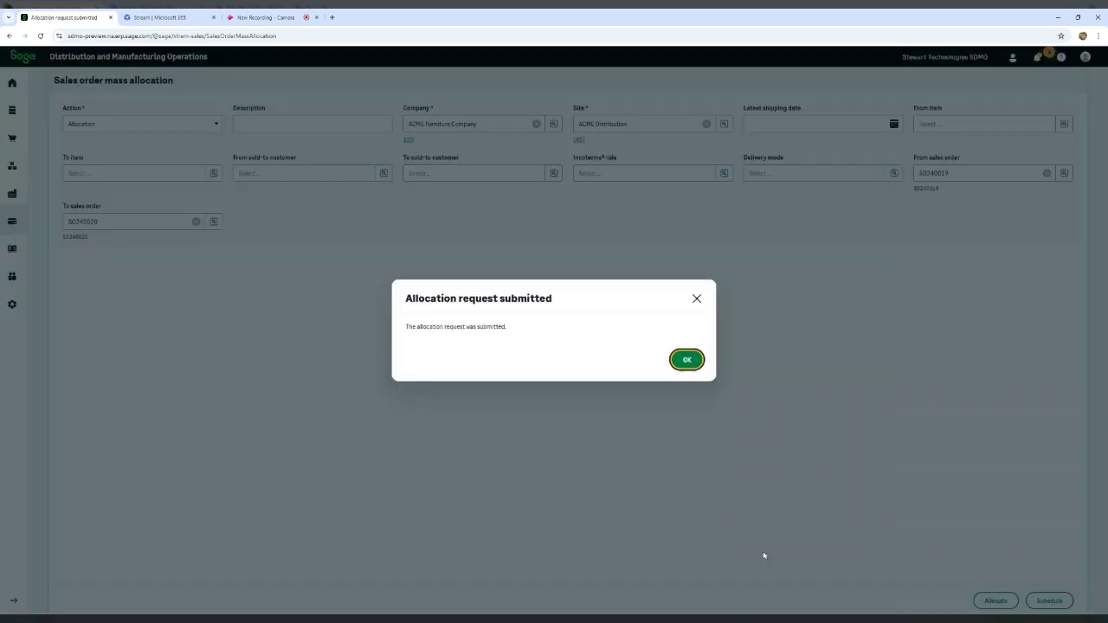
{"action": "key", "text": "Return"}
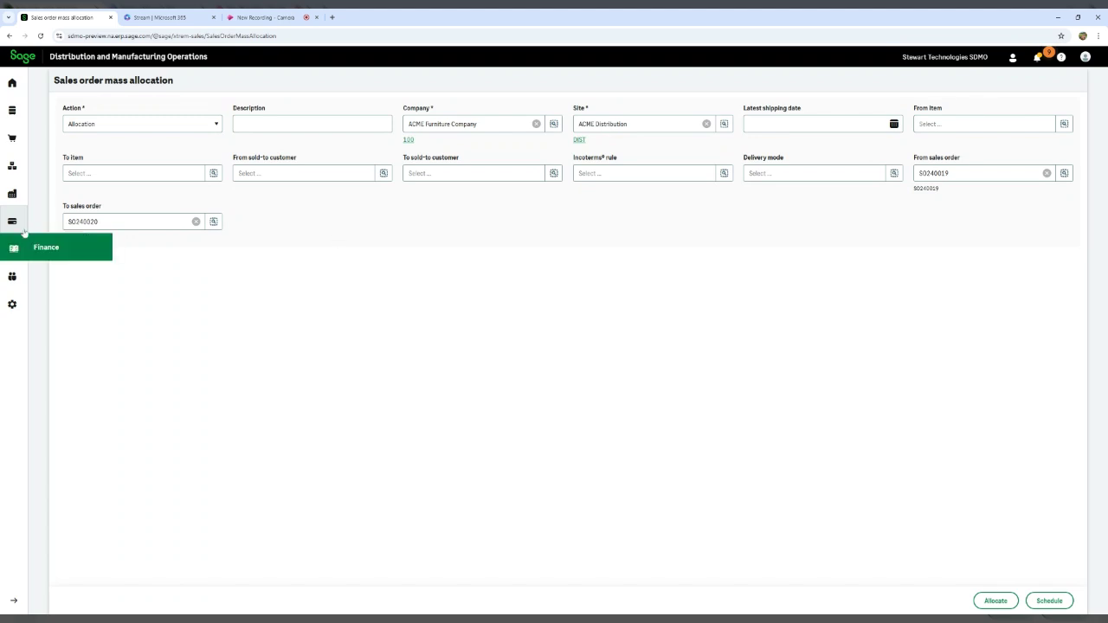
Open the stock allocation results and examine the details of the most recent ACME Distribution allocation dated 12/05/2024.
{"action": "left_click", "coordinate": [14, 167]}
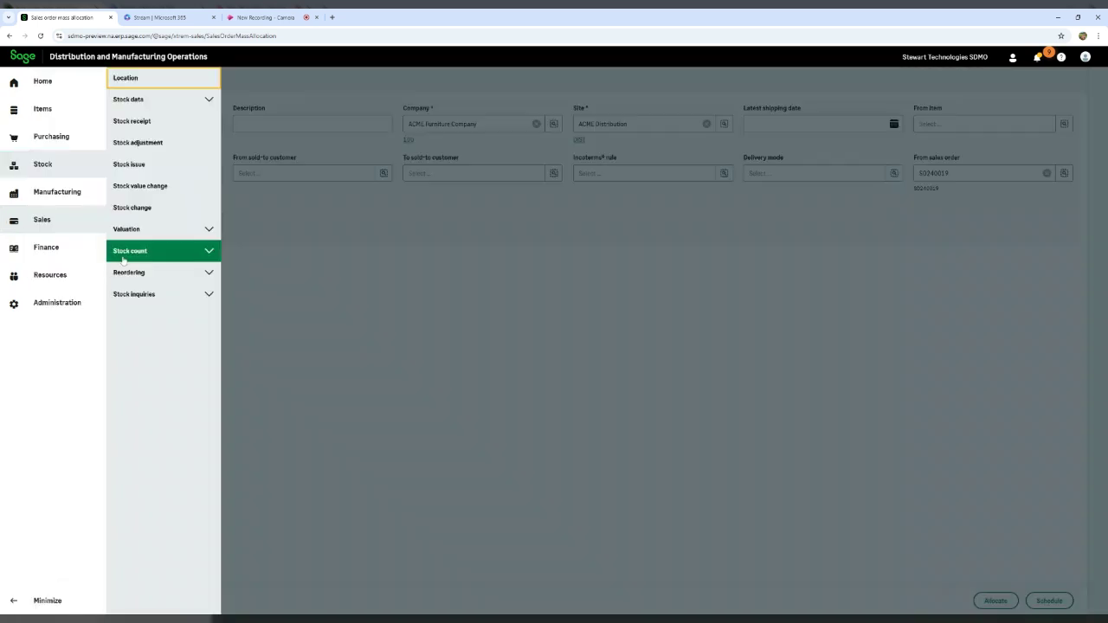
{"action": "left_click", "coordinate": [145, 294]}
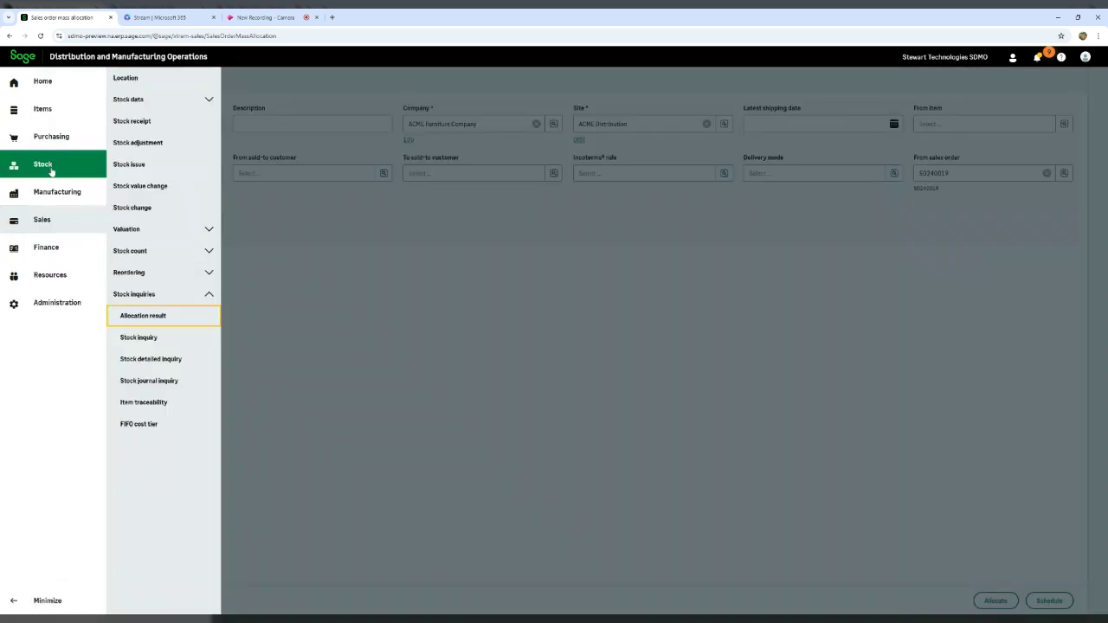
{"action": "left_click", "coordinate": [158, 316]}
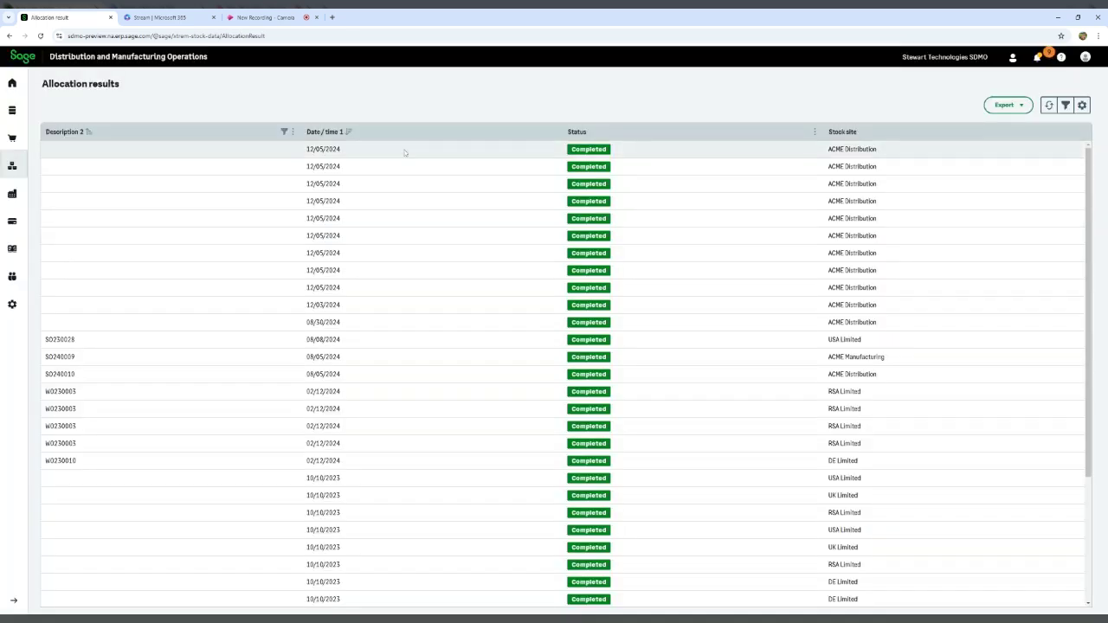
{"action": "left_click", "coordinate": [404, 152]}
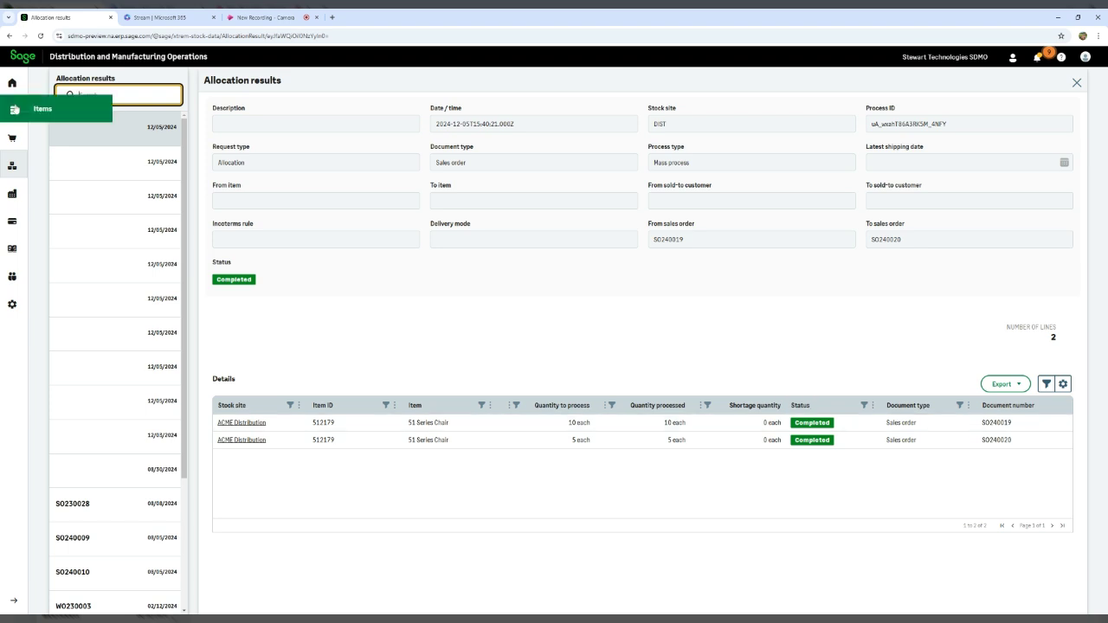
From the Distribution dashboard's orders to deliver, ship the two Levin Furniture orders dated 12/05/2024 together.
{"action": "left_click", "coordinate": [10, 87]}
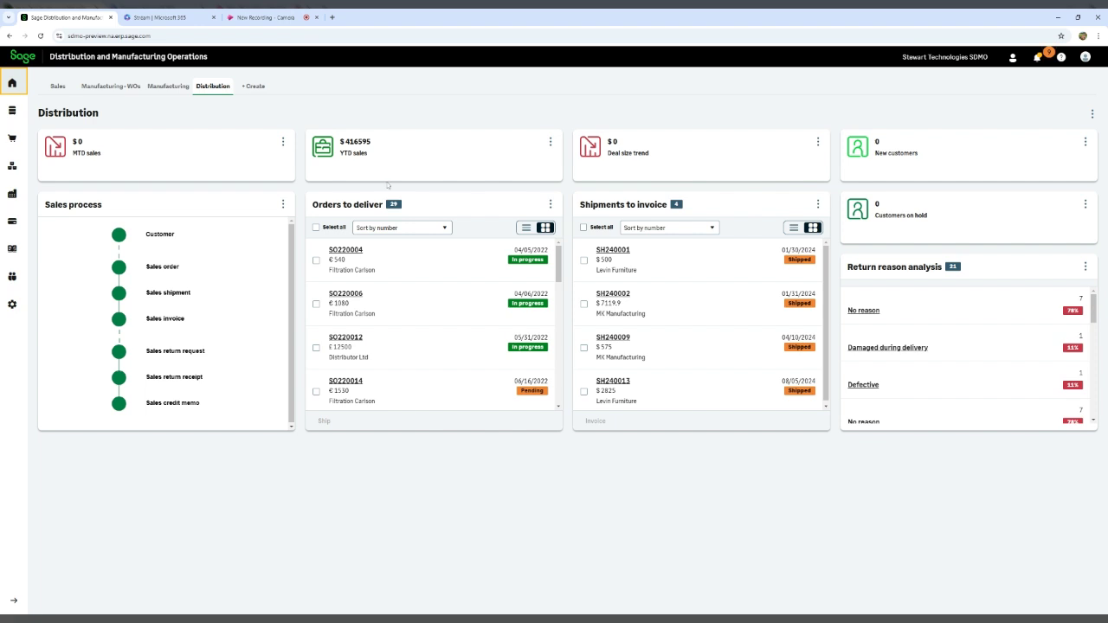
{"action": "scroll", "coordinate": [515, 259], "scroll_direction": "down", "scroll_amount": 1}
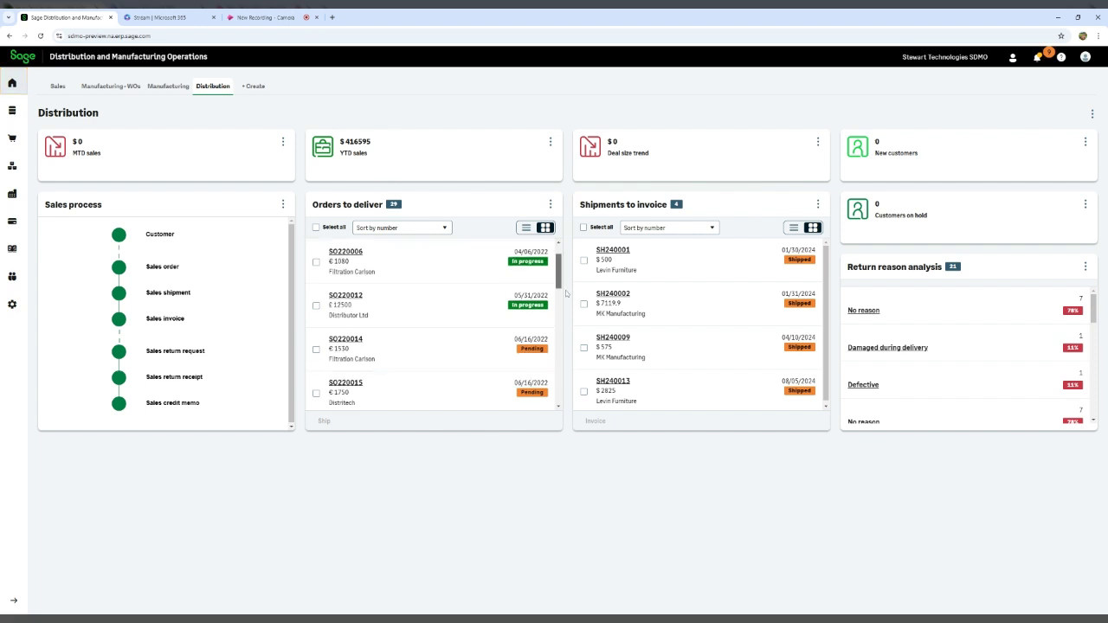
{"action": "scroll", "coordinate": [558, 363], "scroll_direction": "down", "scroll_amount": 7}
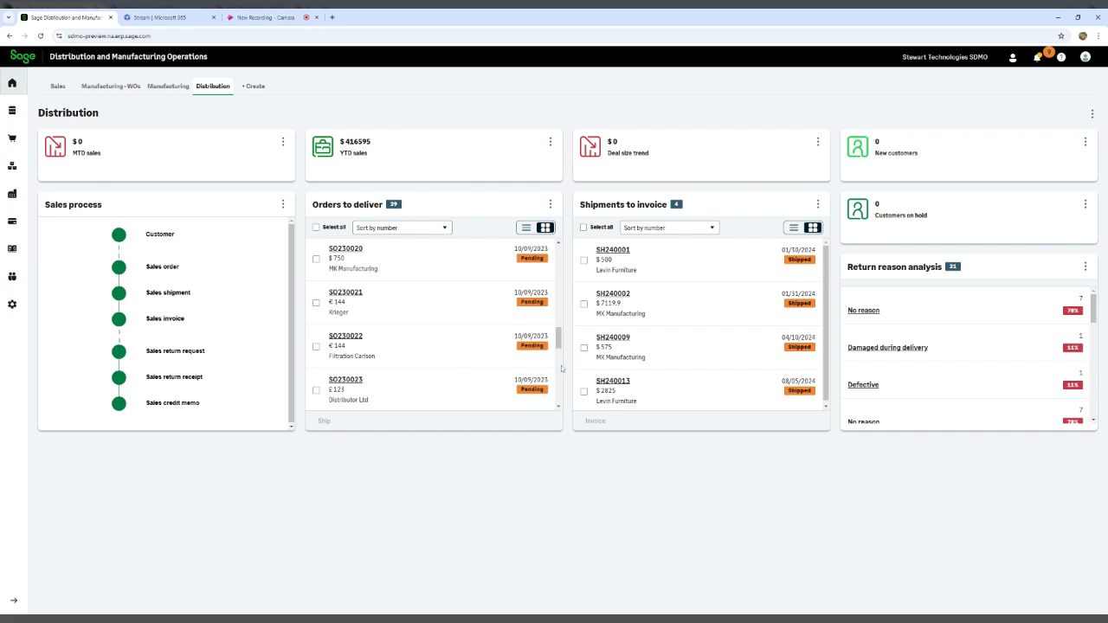
{"action": "scroll", "coordinate": [561, 369], "scroll_direction": "down", "scroll_amount": 5}
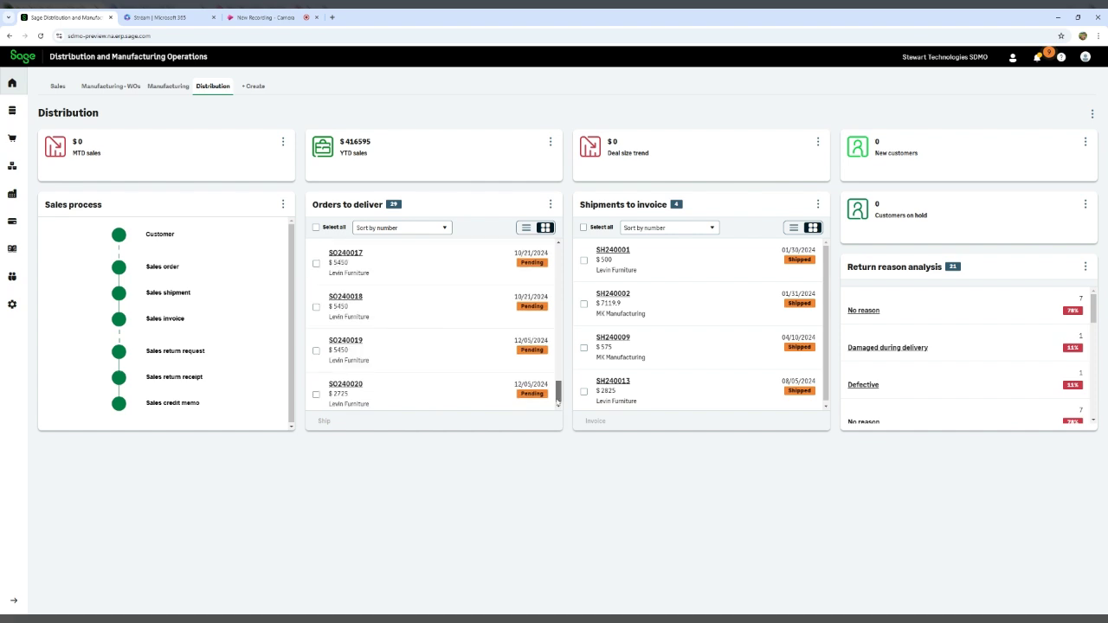
{"action": "left_click", "coordinate": [316, 344]}
{"action": "left_click", "coordinate": [317, 389]}
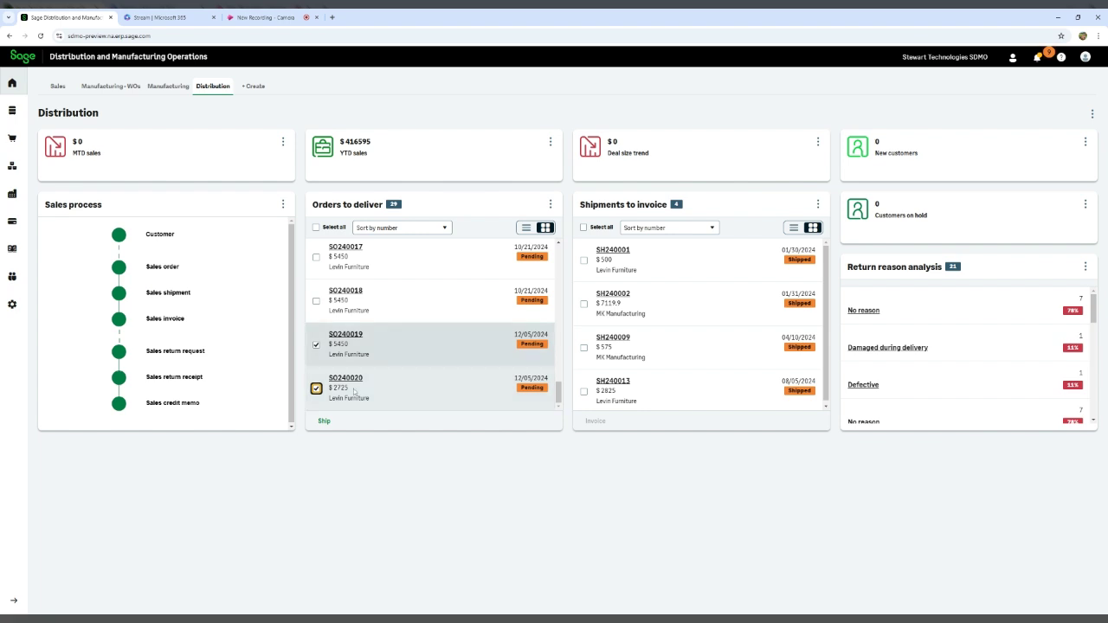
{"action": "left_click", "coordinate": [324, 421]}
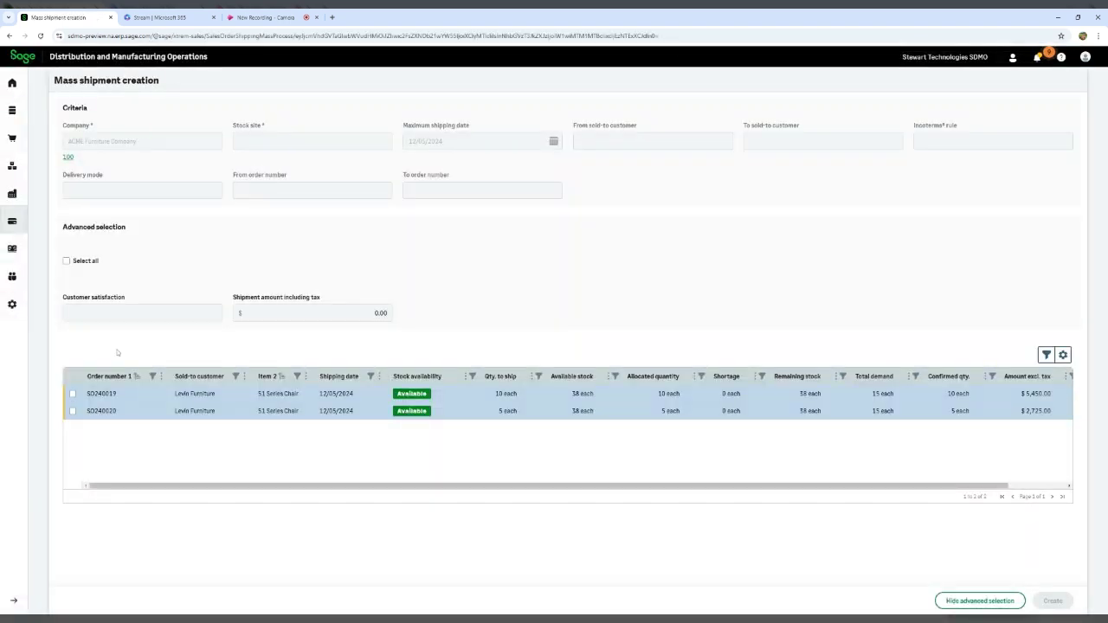
Include both 51 Series Chair order lines in the mass shipment creation and create the shipment.
{"action": "left_click", "coordinate": [73, 394]}
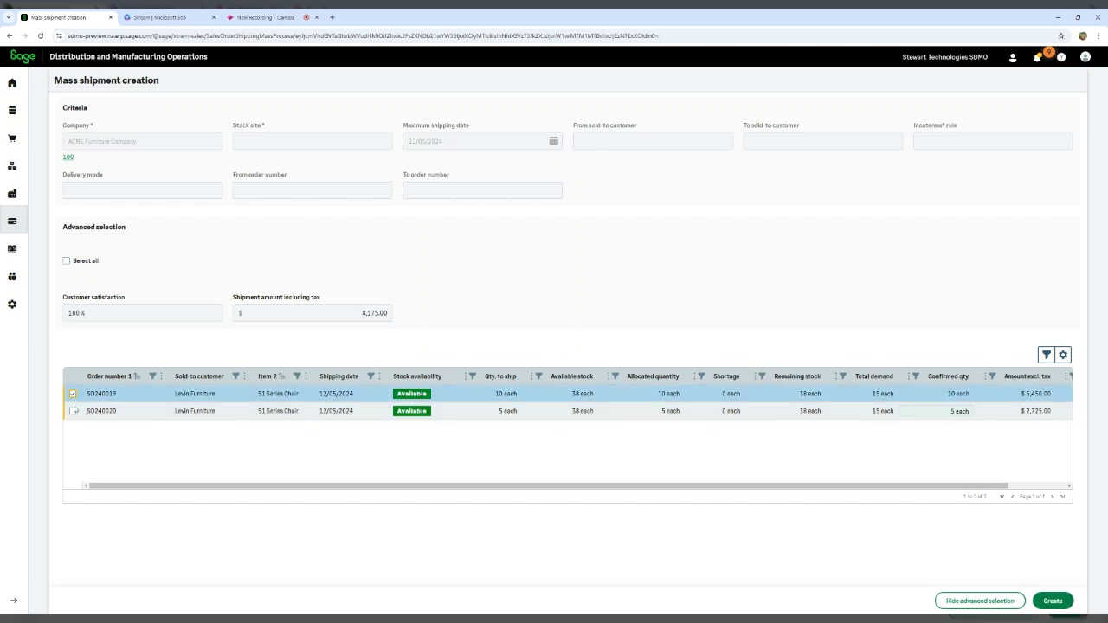
{"action": "left_click", "coordinate": [73, 411]}
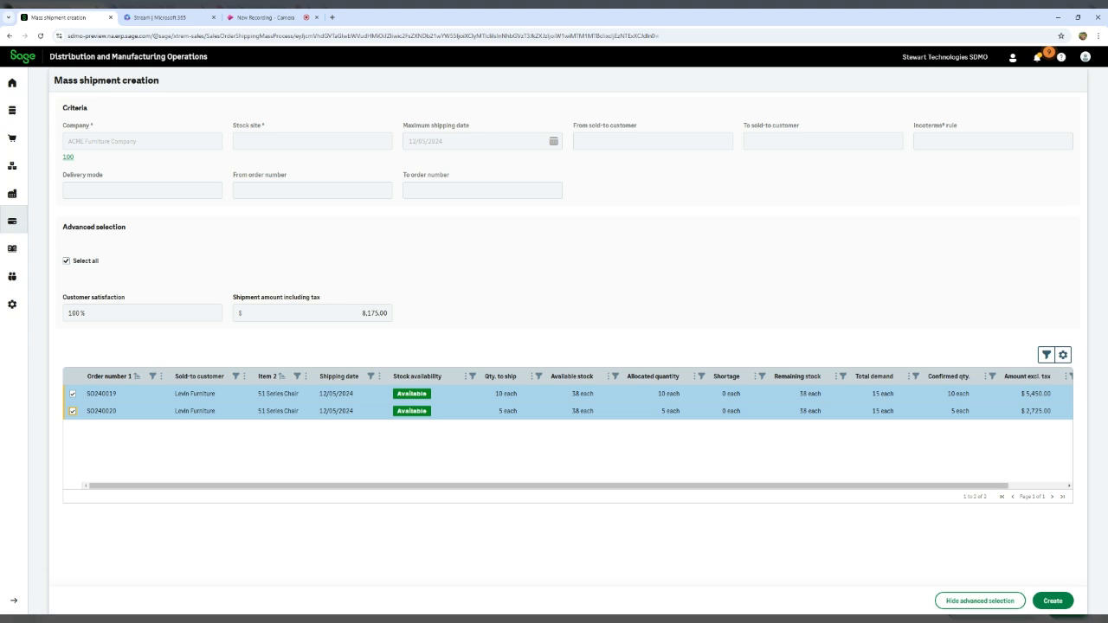
{"action": "left_click", "coordinate": [1053, 601]}
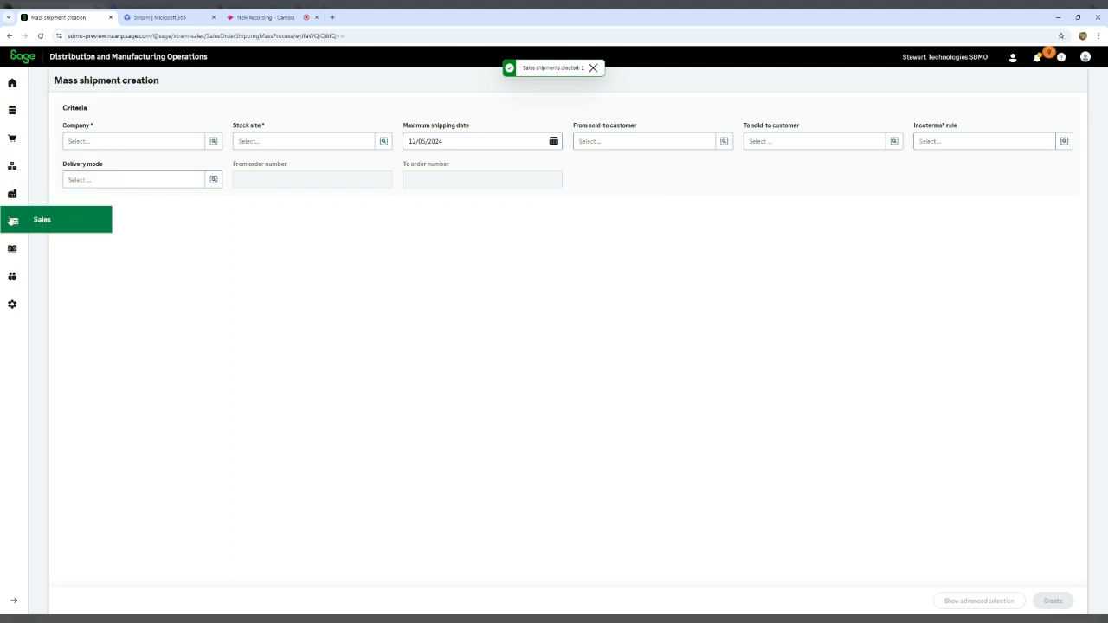
Print the pick list for the Ready to process sales shipments of Levin Furniture (12/05/2024 and 02/01/2024) and Krieger (01/31/2024).
{"action": "left_click", "coordinate": [12, 220]}
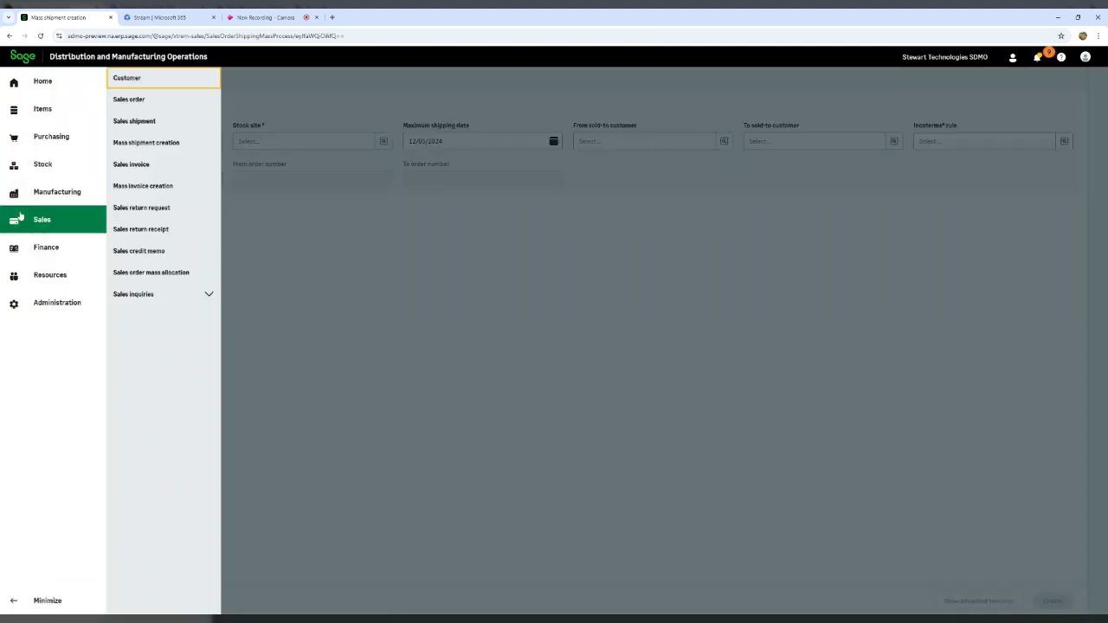
{"action": "left_click", "coordinate": [127, 126]}
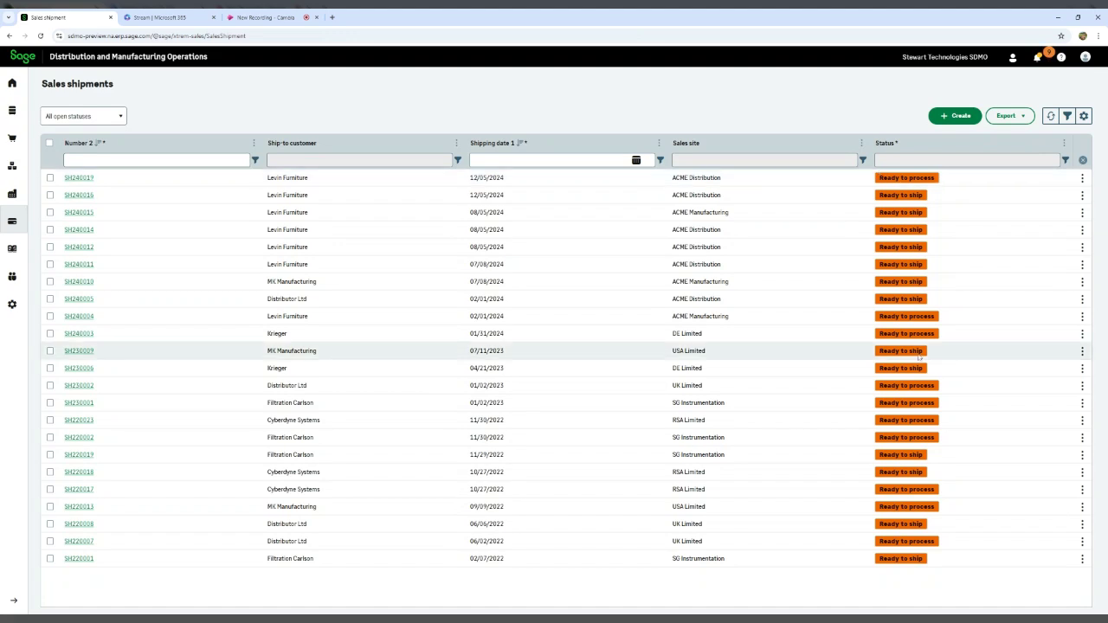
{"action": "left_click", "coordinate": [1083, 178]}
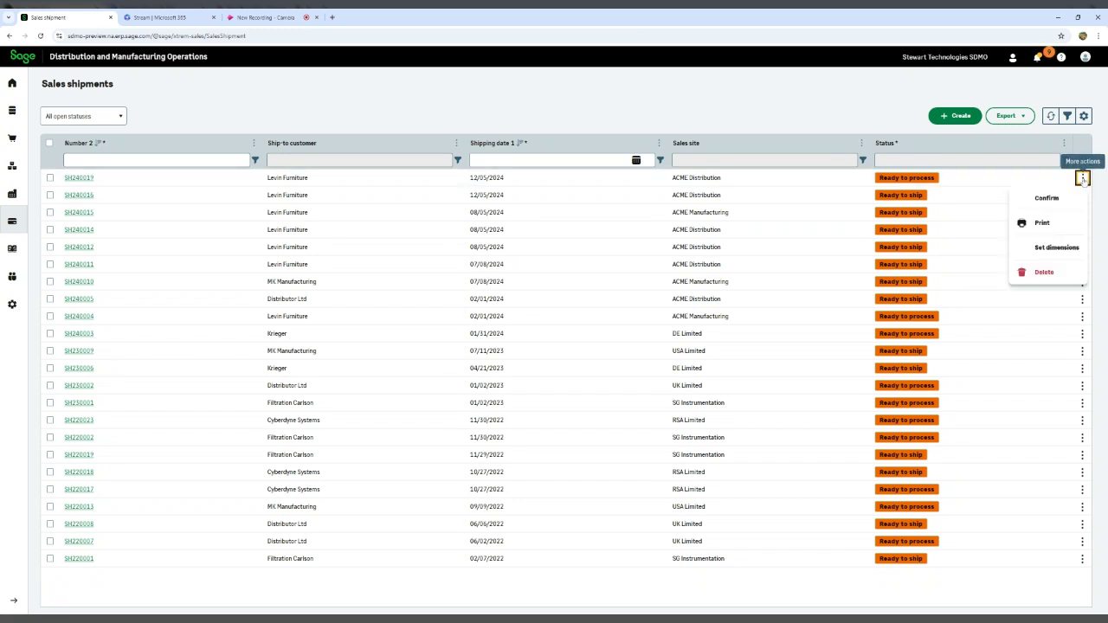
{"action": "left_click", "coordinate": [49, 178]}
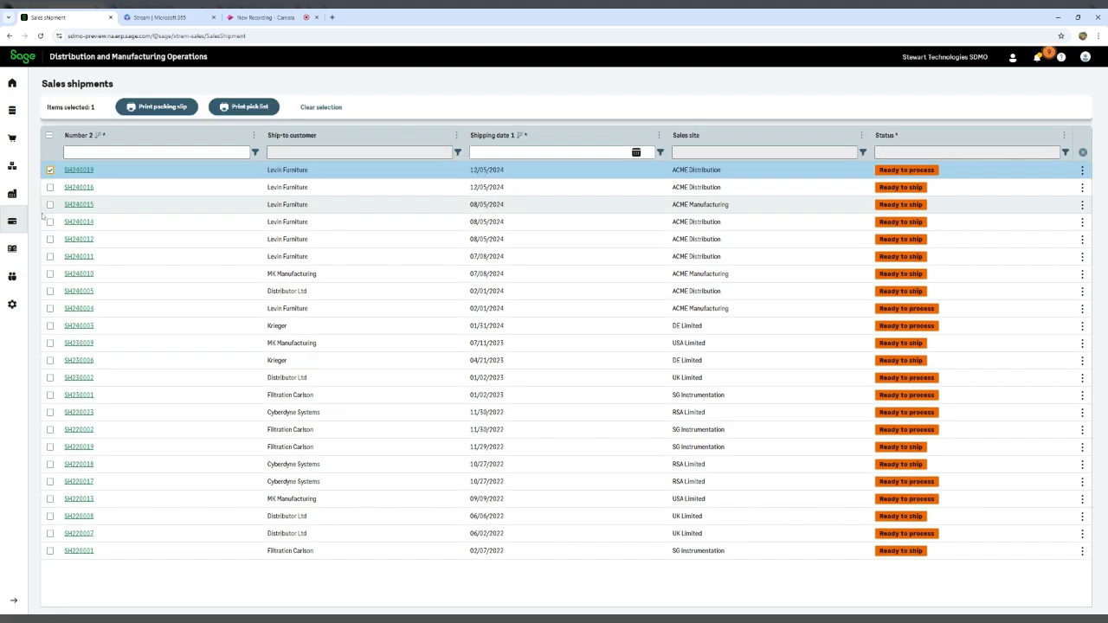
{"action": "left_click", "coordinate": [50, 308]}
{"action": "left_click", "coordinate": [50, 325]}
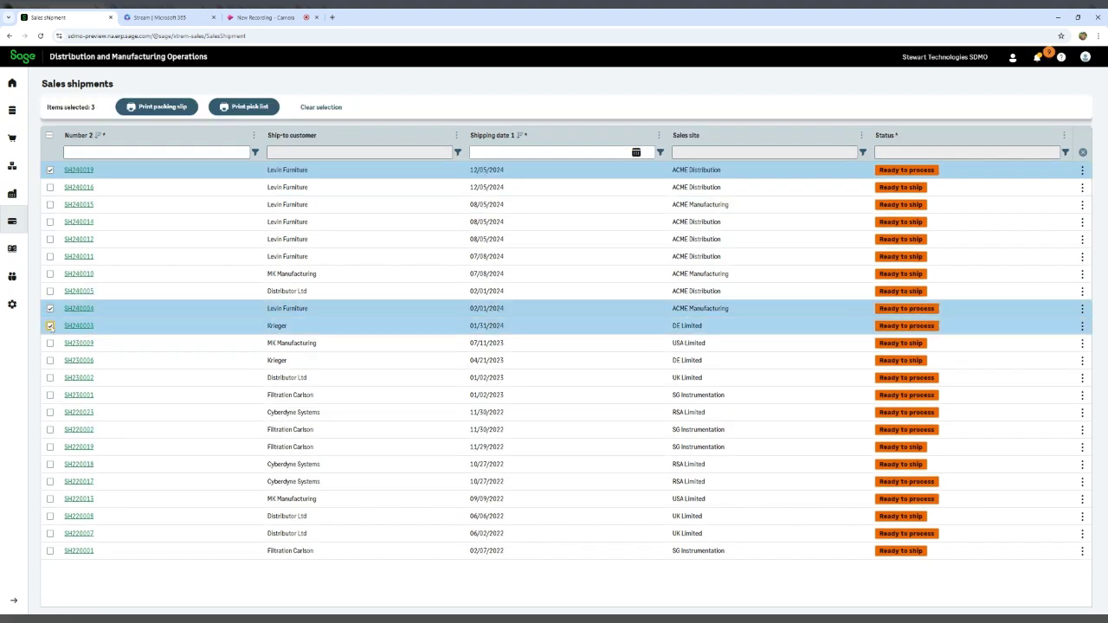
{"action": "left_click", "coordinate": [251, 107]}
{"action": "key", "text": "Return"}
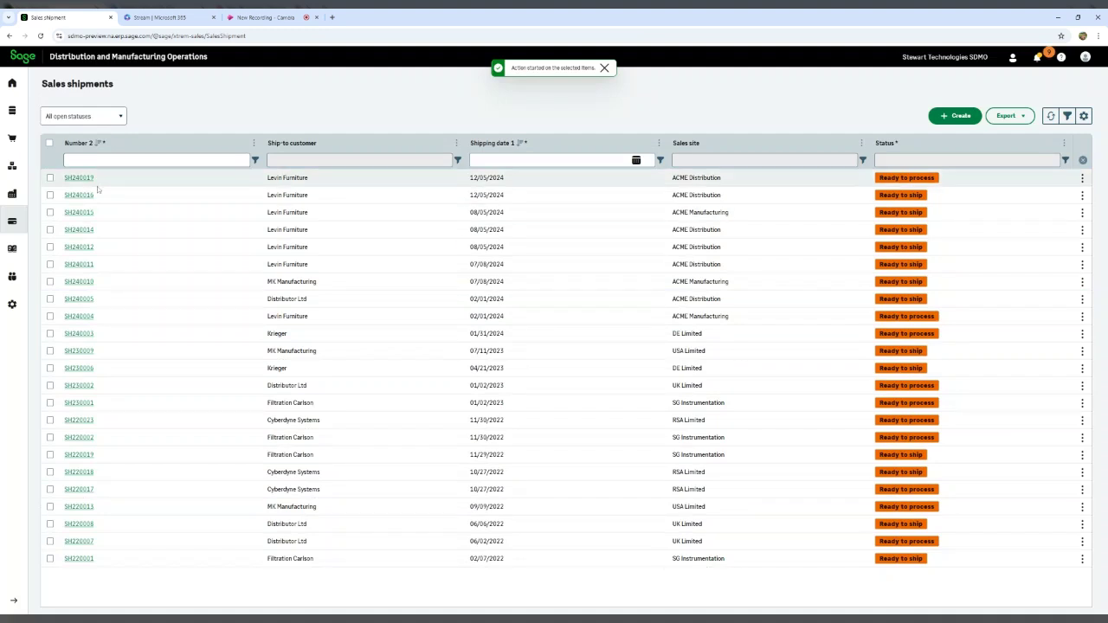
Reselect the same two Levin Furniture shipments and the Krieger shipment, and confirm the Levin Furniture shipment dated 12/05/2024.
{"action": "left_click", "coordinate": [50, 178]}
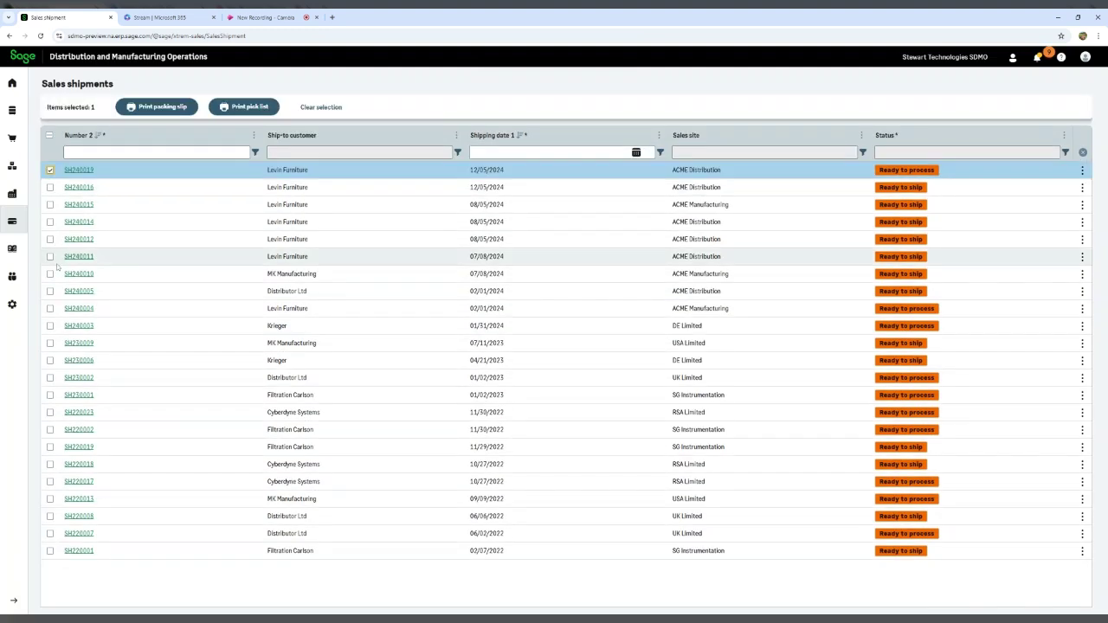
{"action": "left_click", "coordinate": [50, 309]}
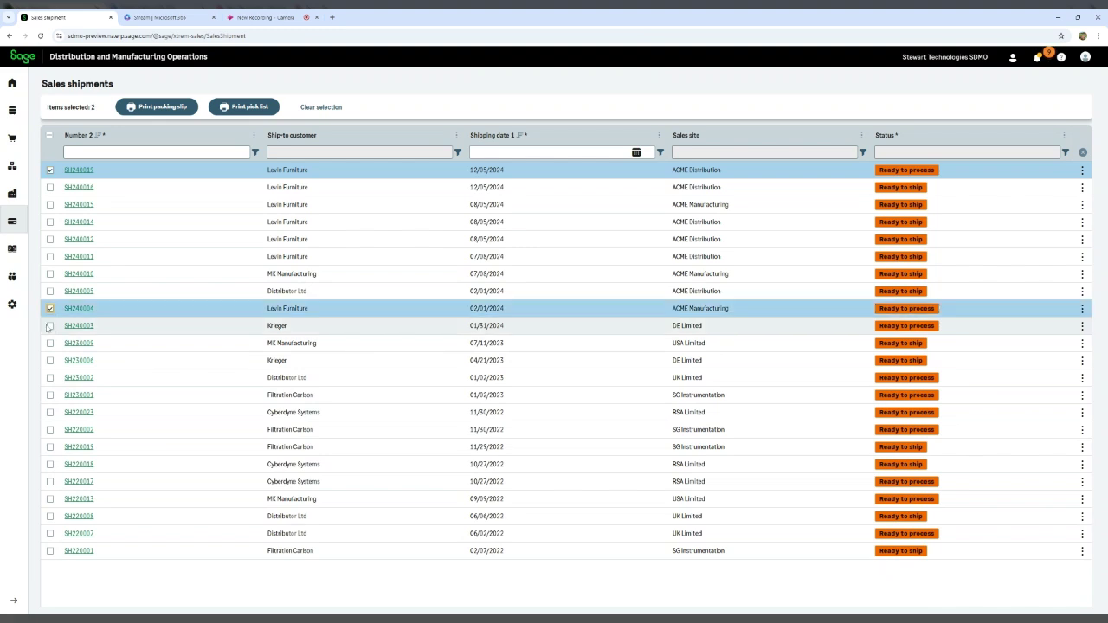
{"action": "left_click", "coordinate": [50, 326]}
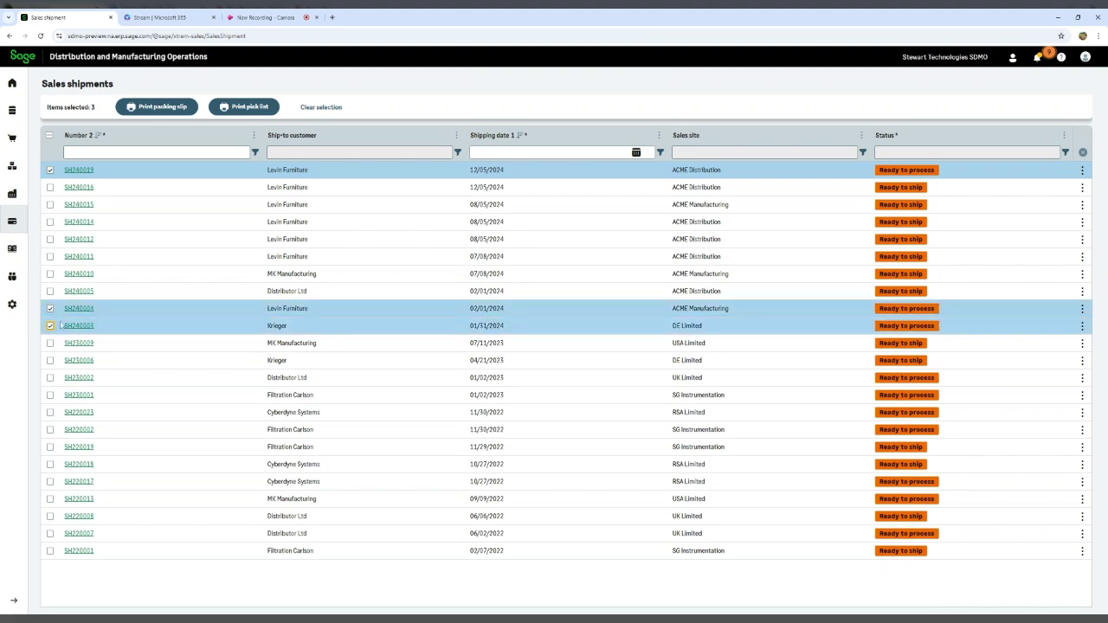
{"action": "left_click", "coordinate": [1083, 171]}
{"action": "left_click", "coordinate": [1047, 191]}
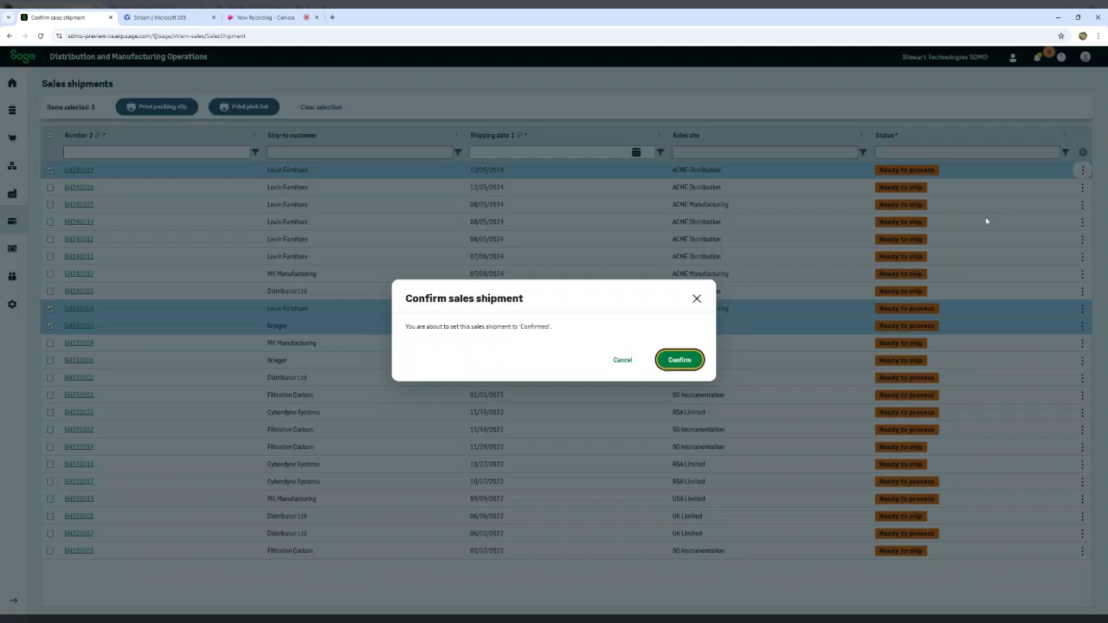
{"action": "left_click", "coordinate": [674, 362]}
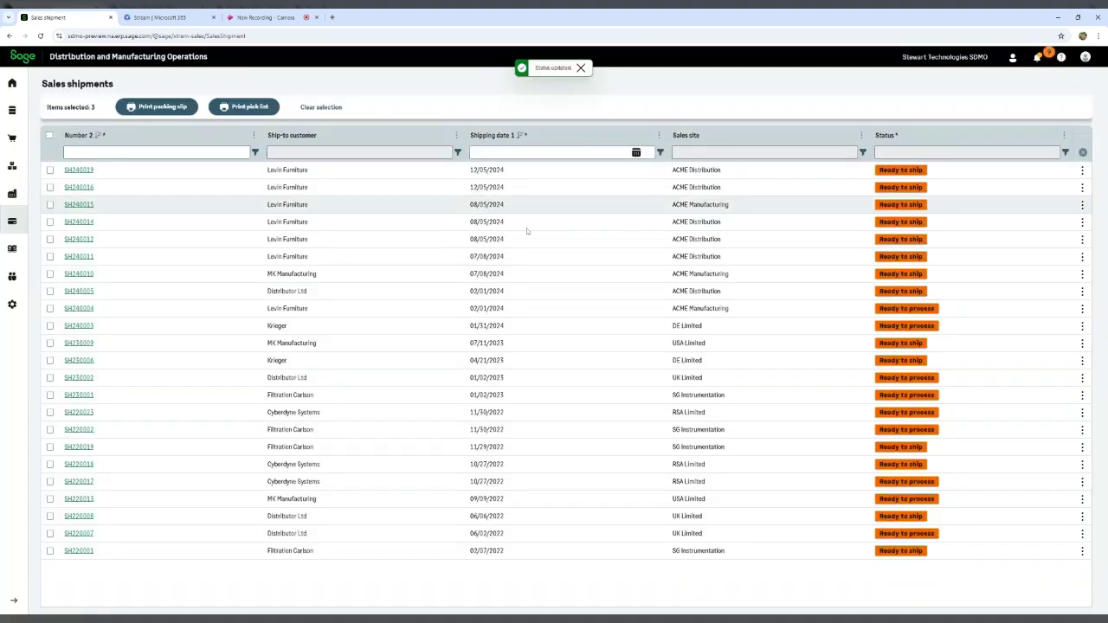
Print the packing slips for the first four listed Levin Furniture shipments, two dated 12/05/2024 and two dated 08/05/2024.
{"action": "left_click", "coordinate": [50, 170]}
{"action": "left_click", "coordinate": [50, 187]}
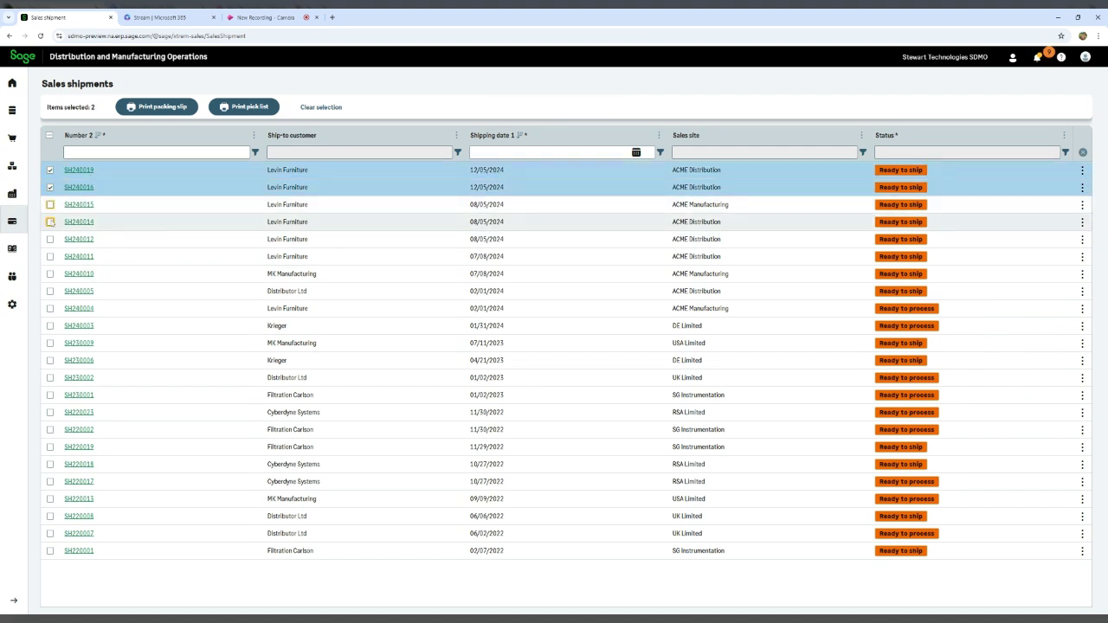
{"action": "left_click", "coordinate": [50, 204]}
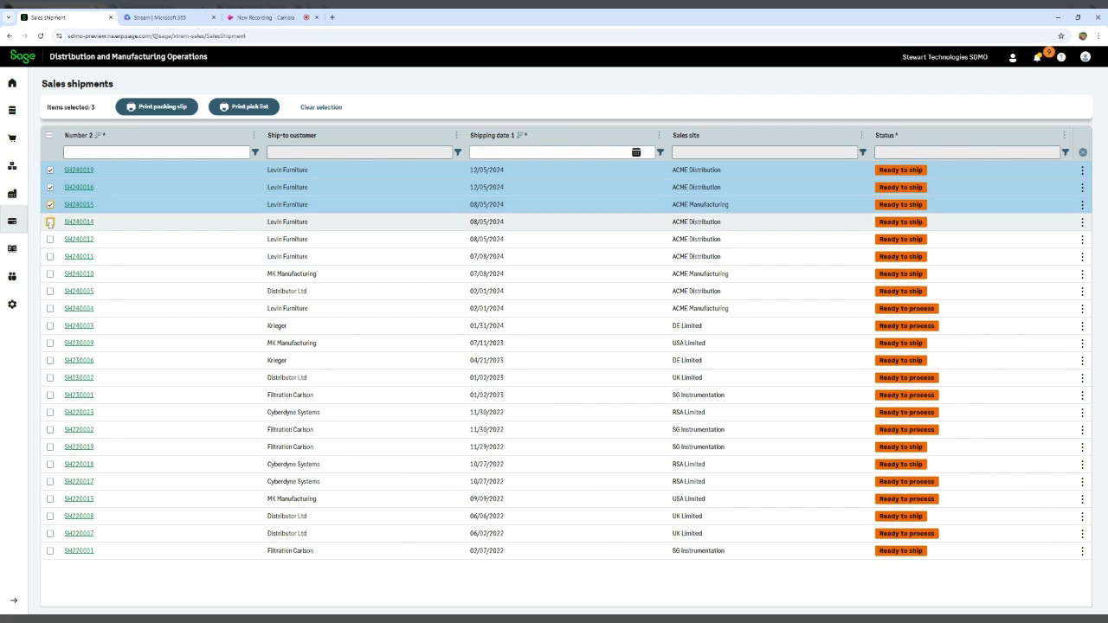
{"action": "left_click", "coordinate": [50, 222]}
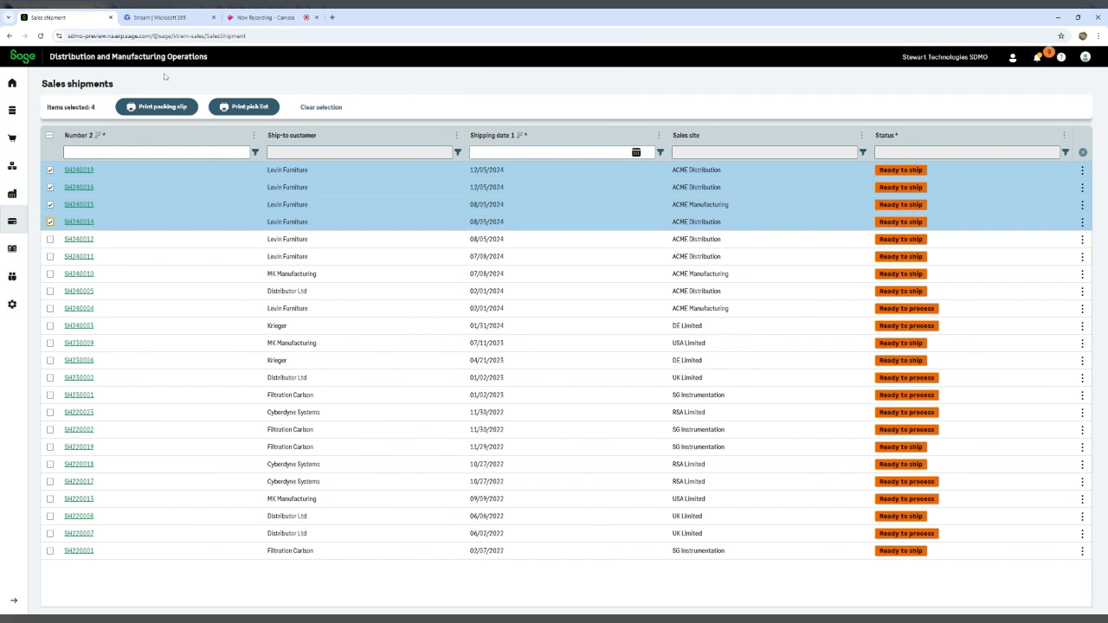
{"action": "left_click", "coordinate": [157, 106]}
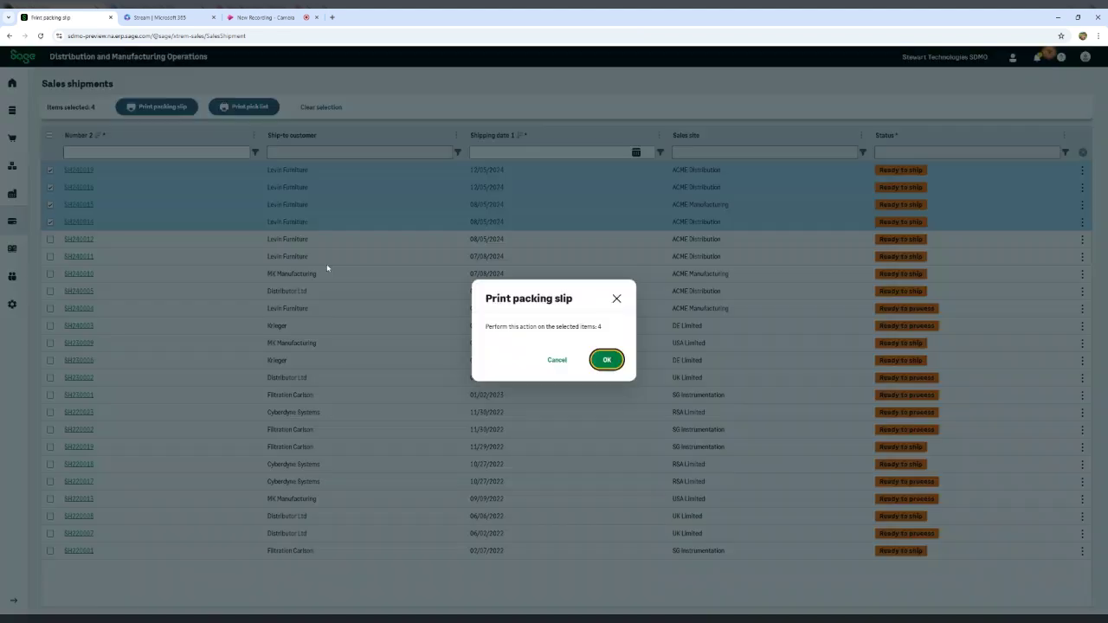
{"action": "left_click", "coordinate": [607, 360]}
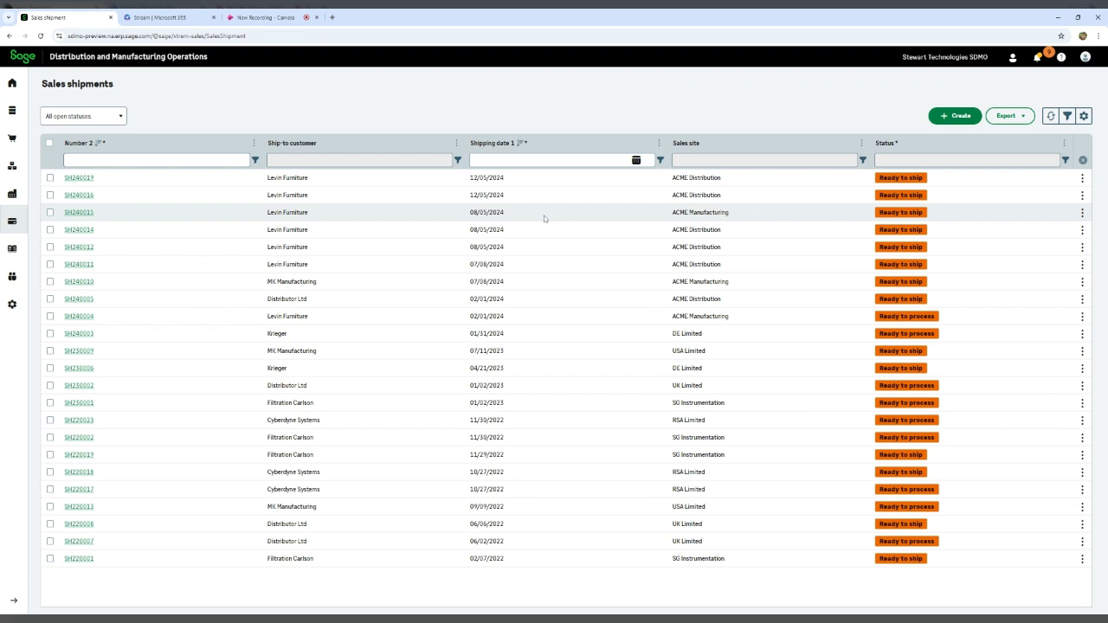
Return to the Distribution dashboard and review the shipments to invoice.
{"action": "left_click", "coordinate": [13, 84]}
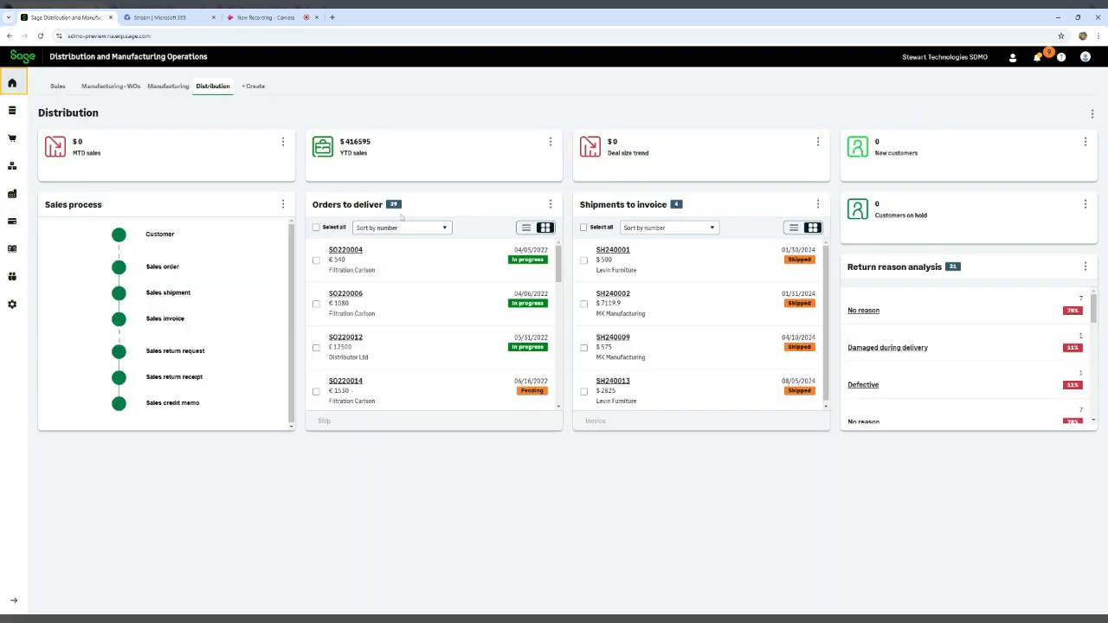
{"action": "scroll", "coordinate": [774, 303], "scroll_direction": "down", "scroll_amount": 1}
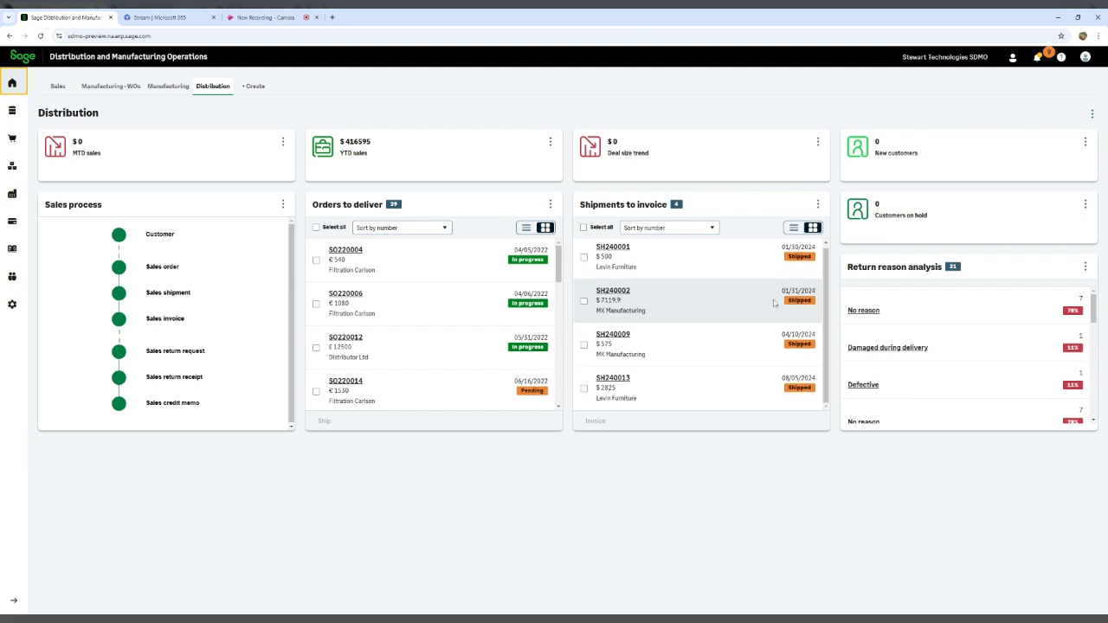
{"action": "left_click", "coordinate": [817, 206]}
{"action": "left_click", "coordinate": [809, 222]}
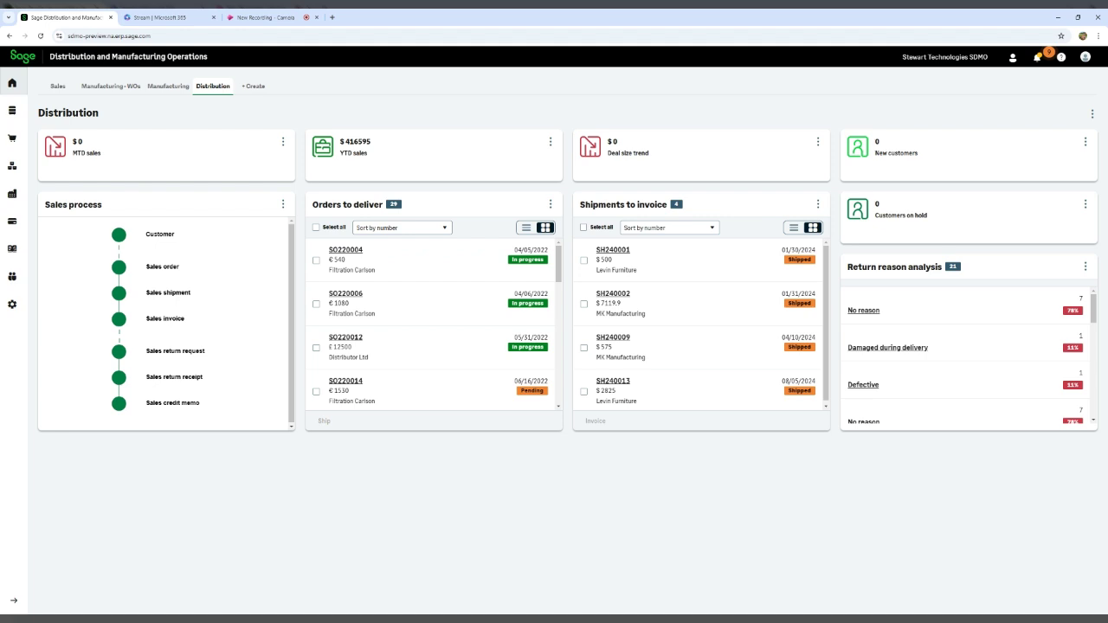
{"action": "left_click", "coordinate": [268, 17]}
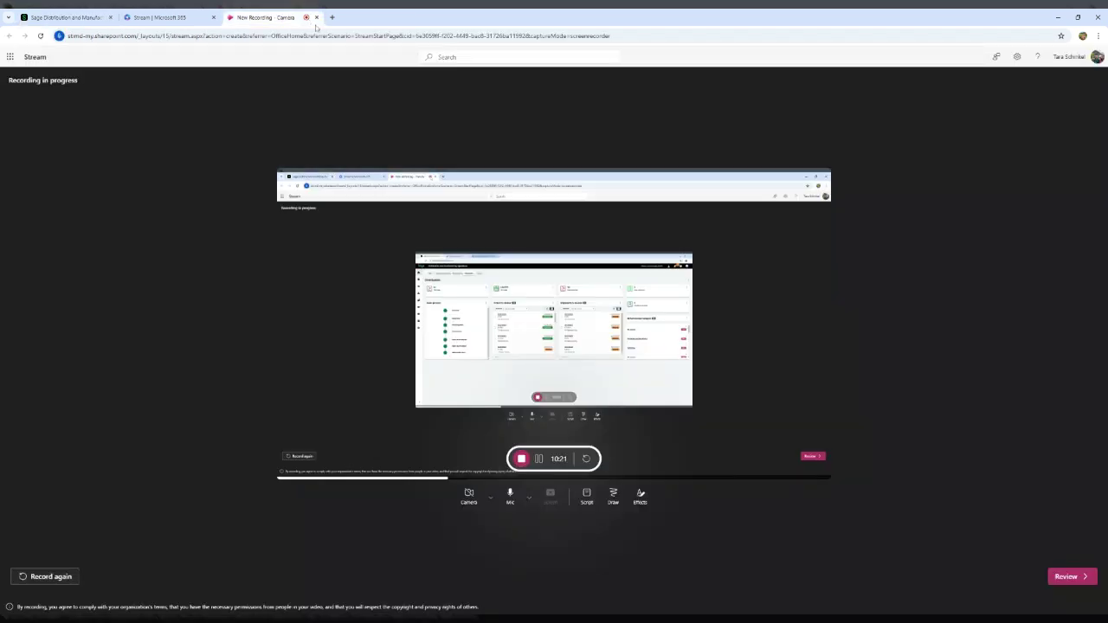